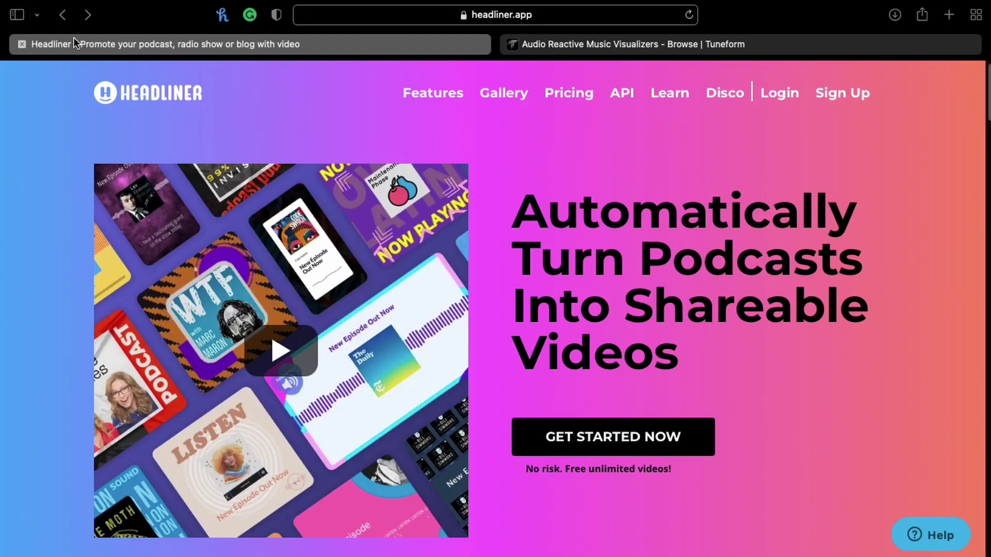
Log in to Headliner and scroll through the Create dashboard's audiogram options
mouse_move(341, 2)
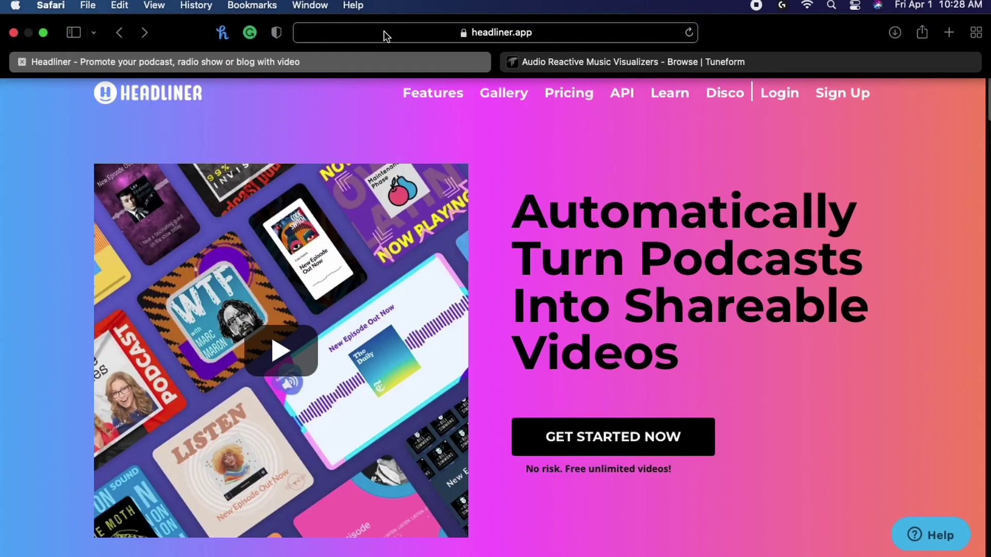
left_click(780, 96)
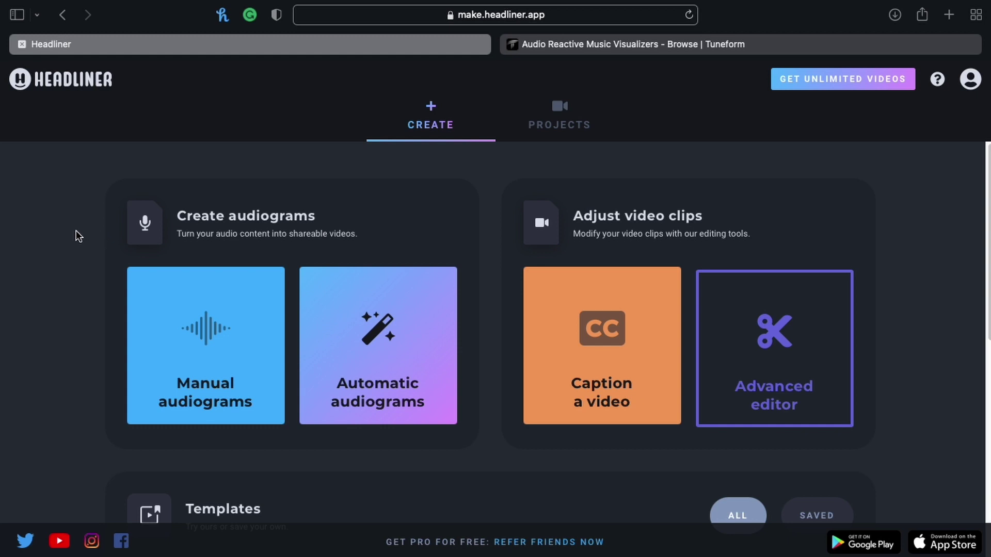
scroll(31, 298, "down", 4)
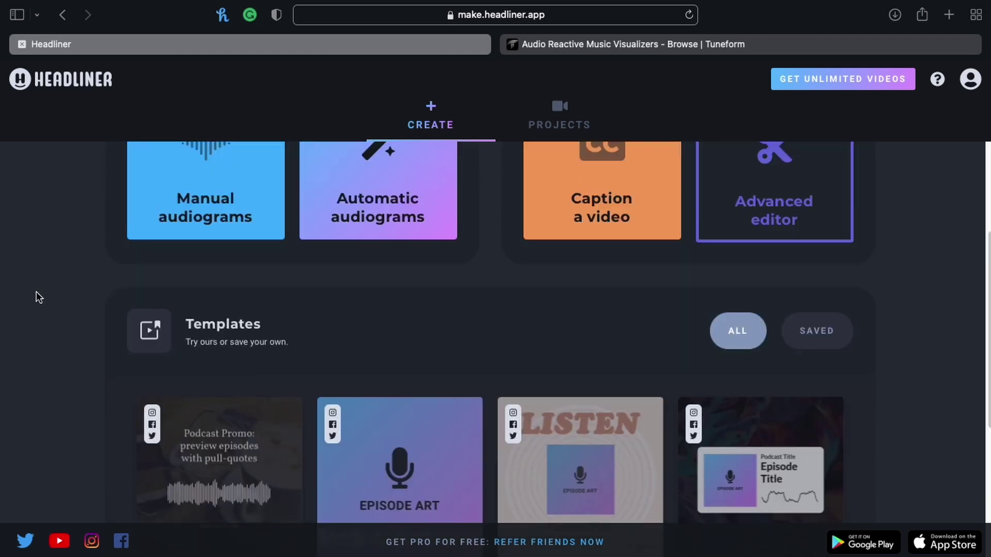
scroll(37, 296, "up", 3)
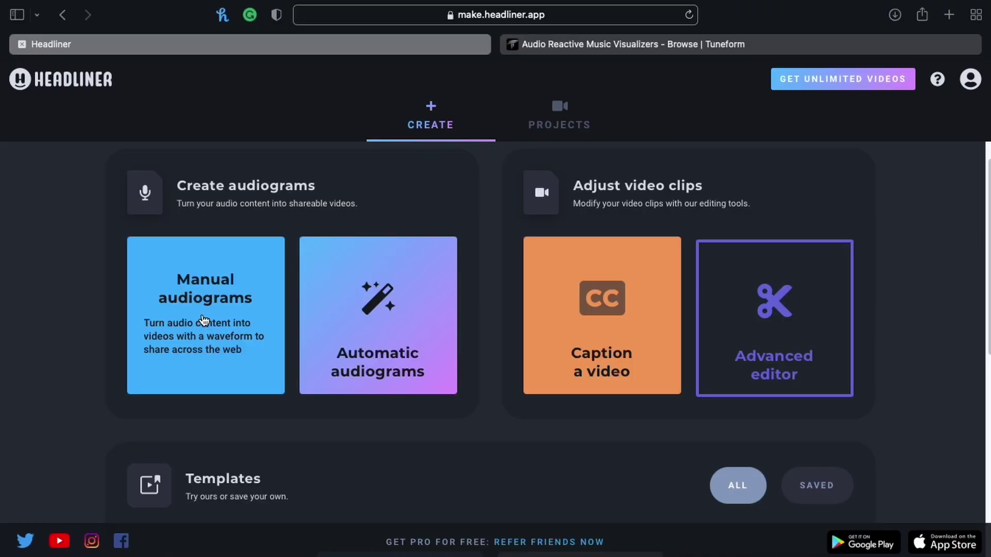
Start a manual audiogram and upload the Light Switch Remix .wav from the Charlie Puth folder
left_click(219, 330)
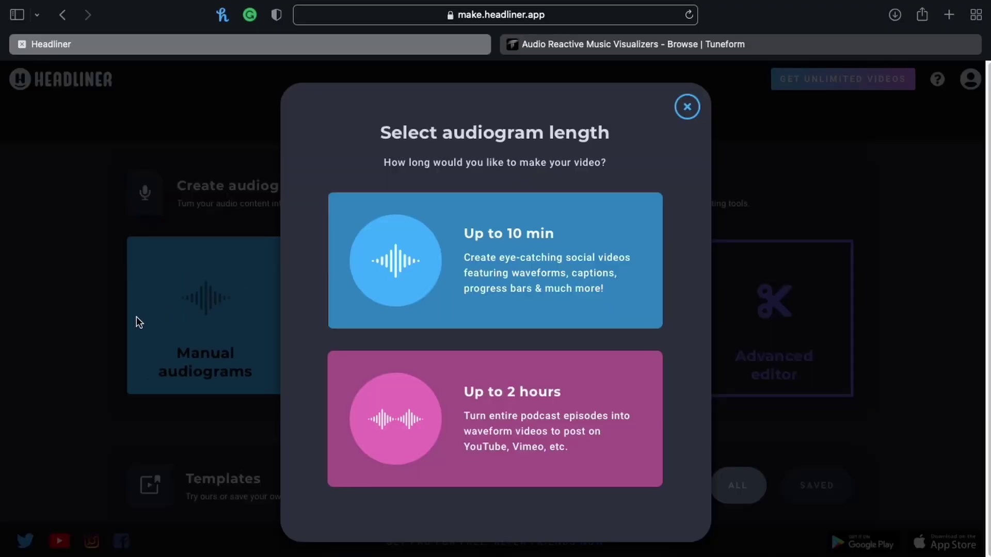
left_click(526, 251)
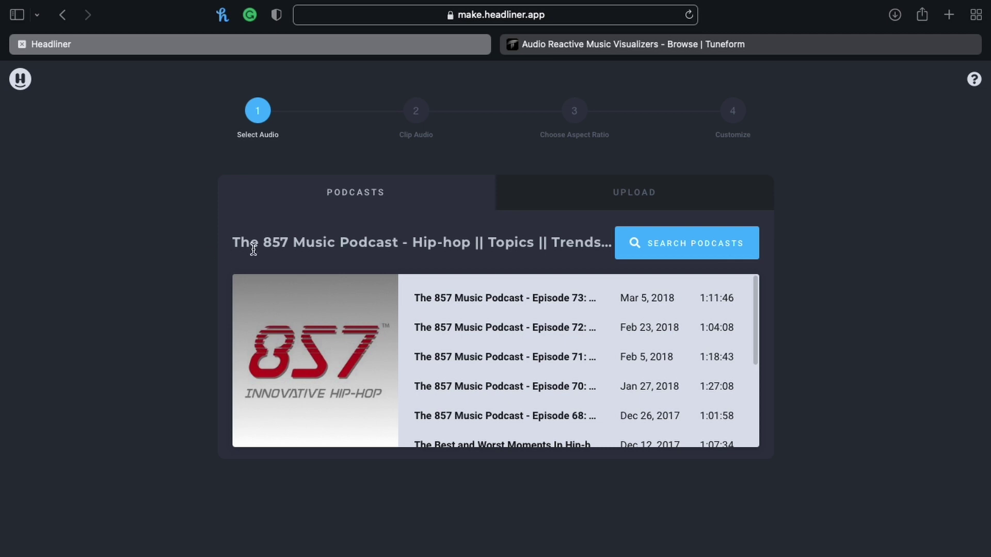
left_click(633, 201)
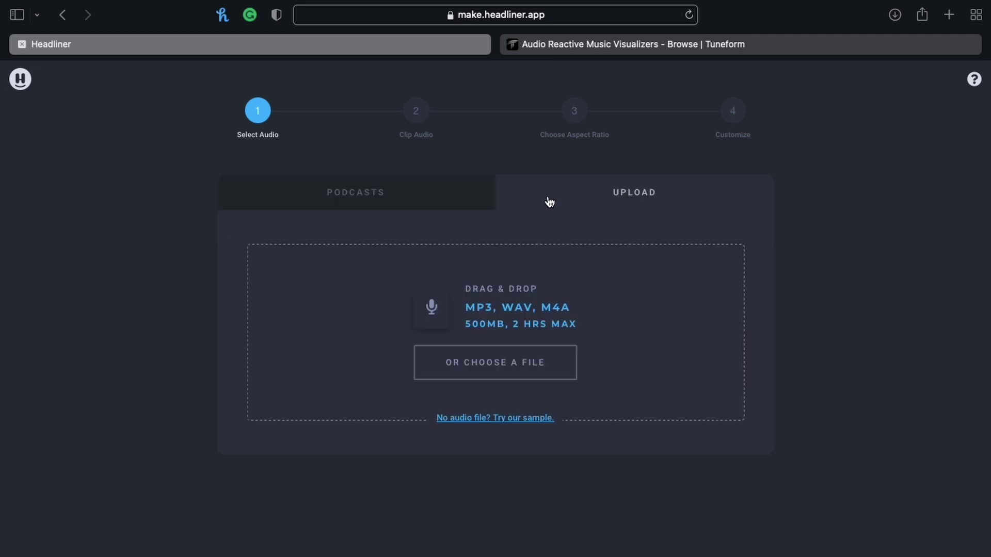
left_click(504, 373)
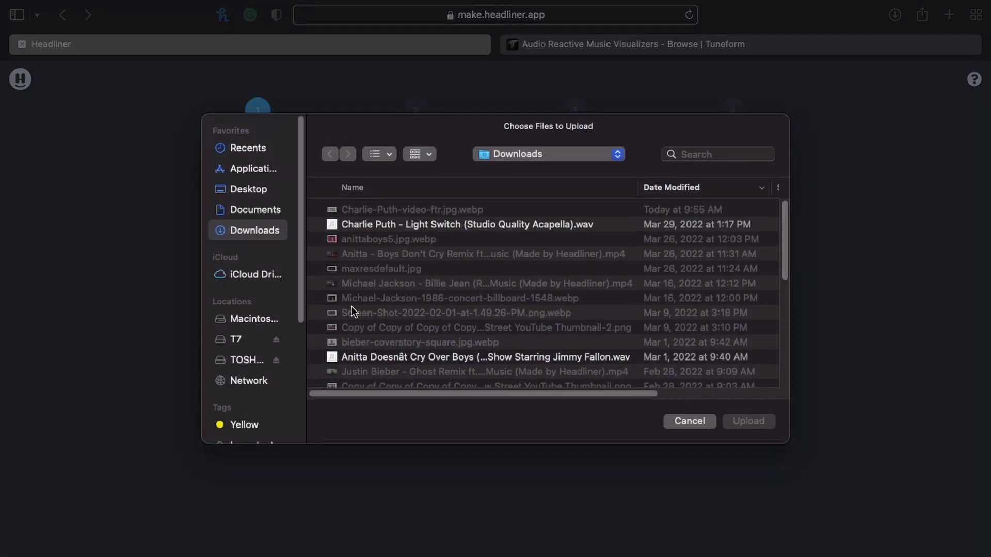
double_click(353, 224)
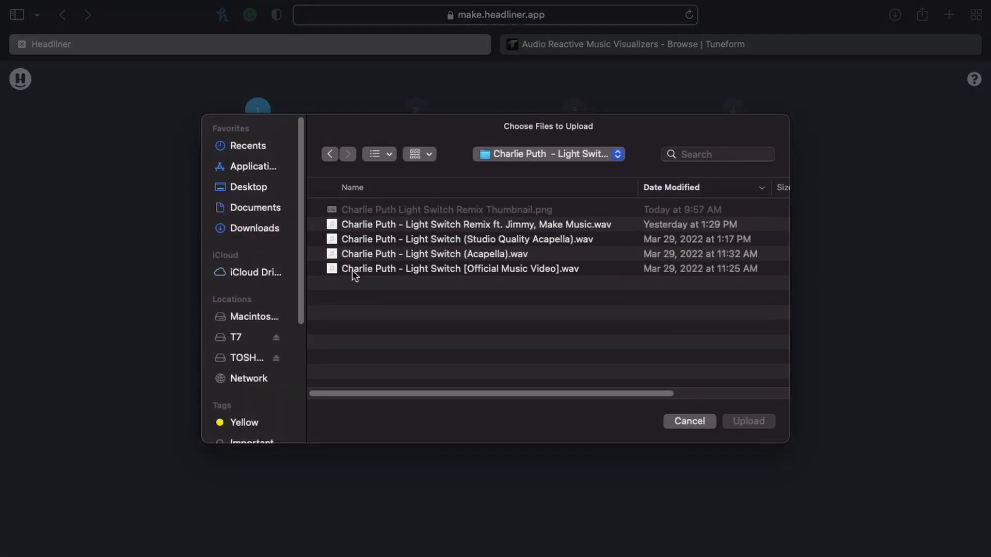
double_click(475, 225)
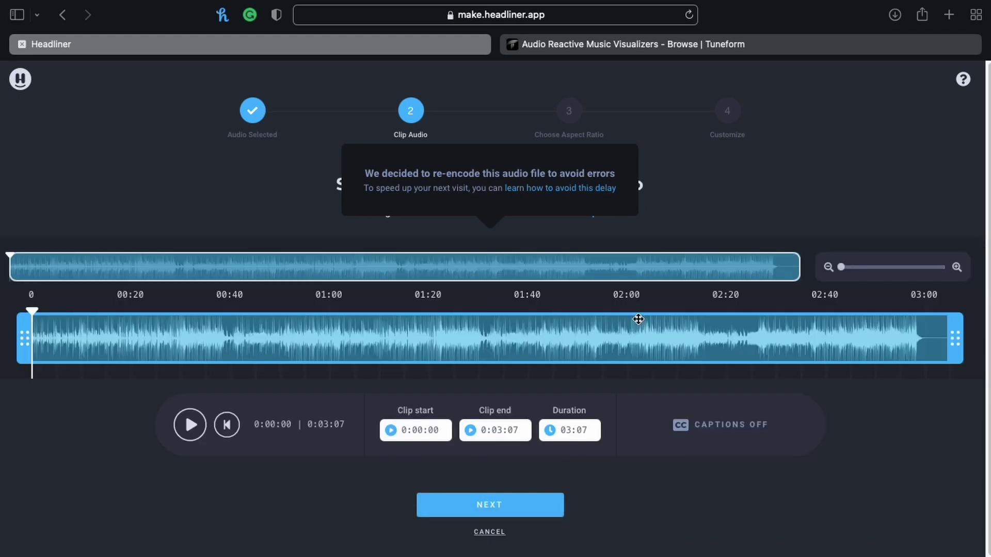
Keep the full 0:00:00–0:03:07 clip and choose the Landscape aspect ratio
mouse_move(23, 344)
left_mouse_down()
mouse_move(122, 343)
mouse_move(24, 343)
left_mouse_up()
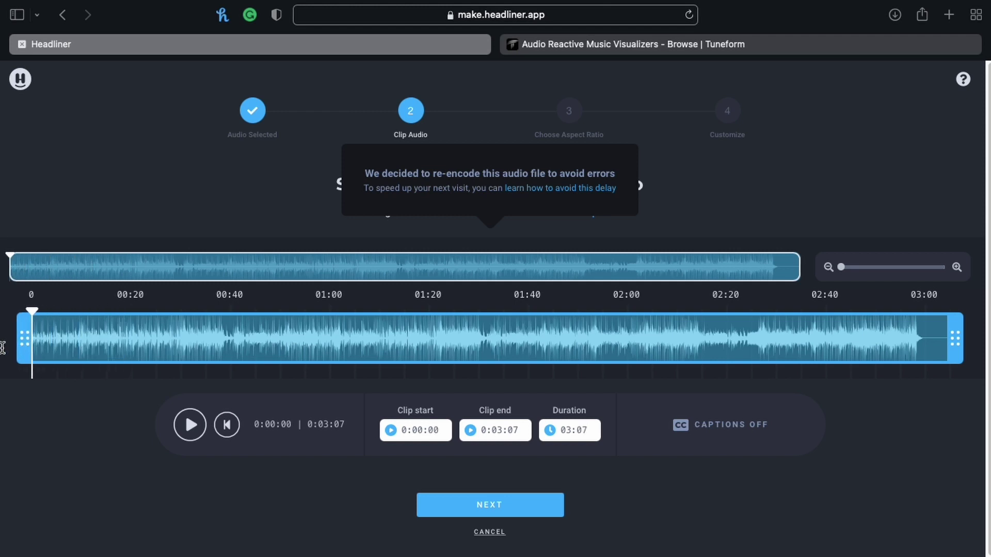
left_click(490, 506)
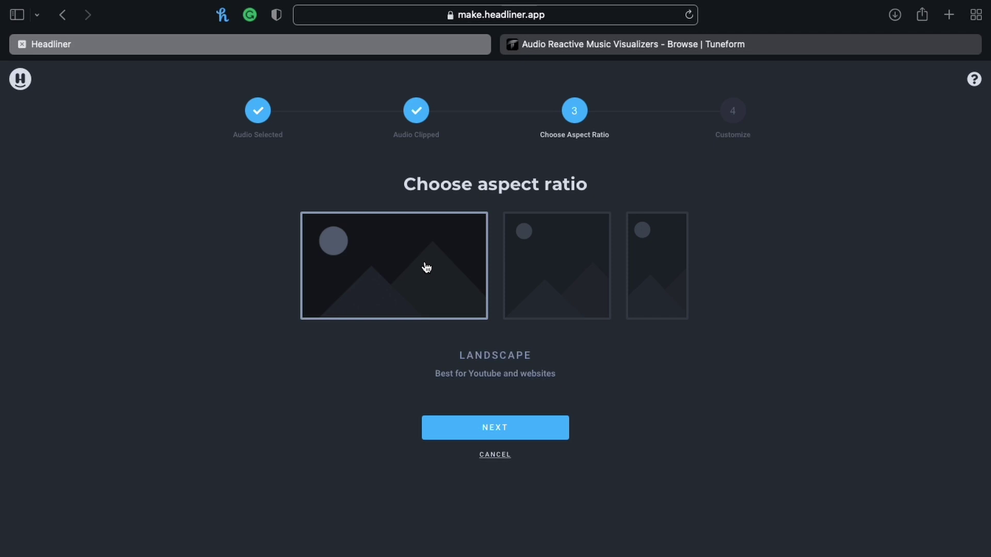
left_click(480, 432)
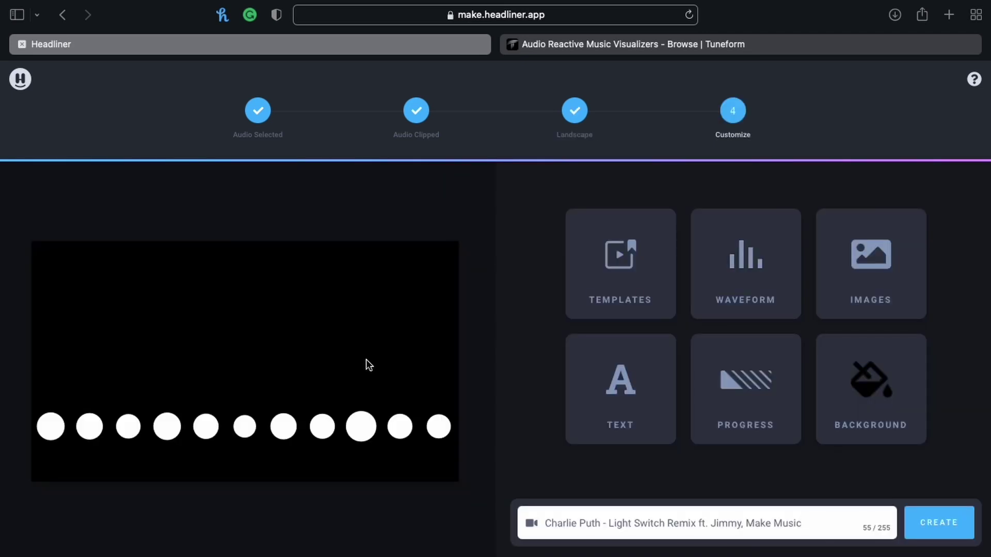
left_click(618, 279)
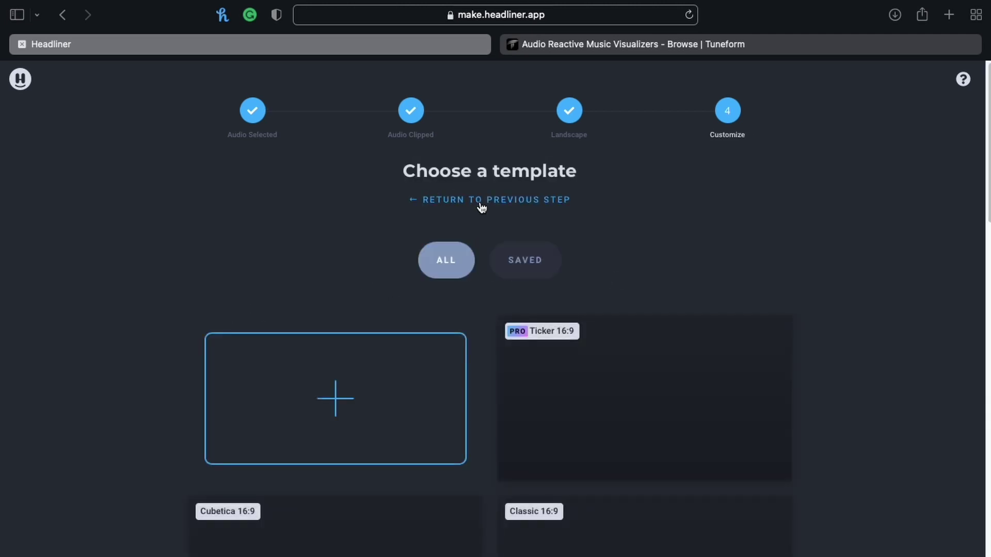
scroll(182, 391, "down", 1)
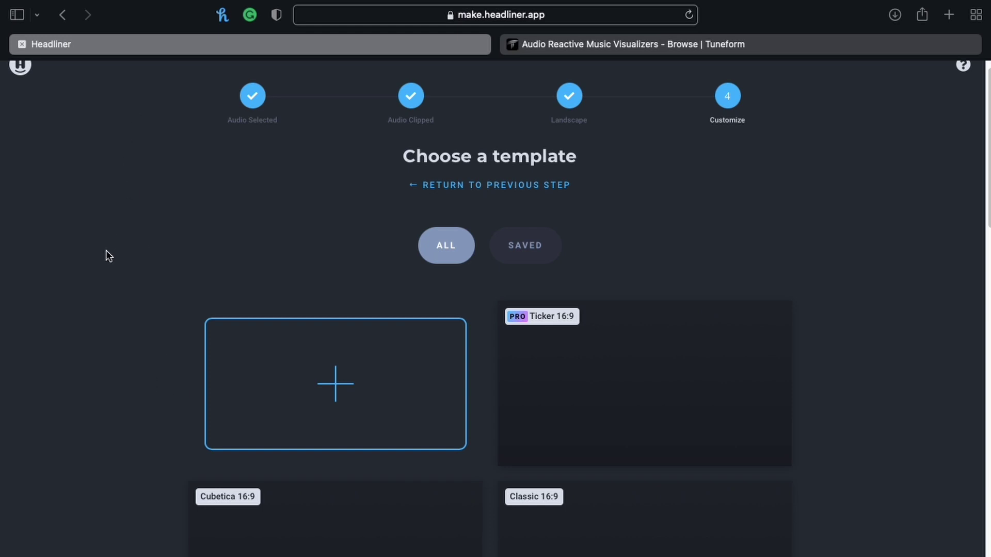
left_click(482, 196)
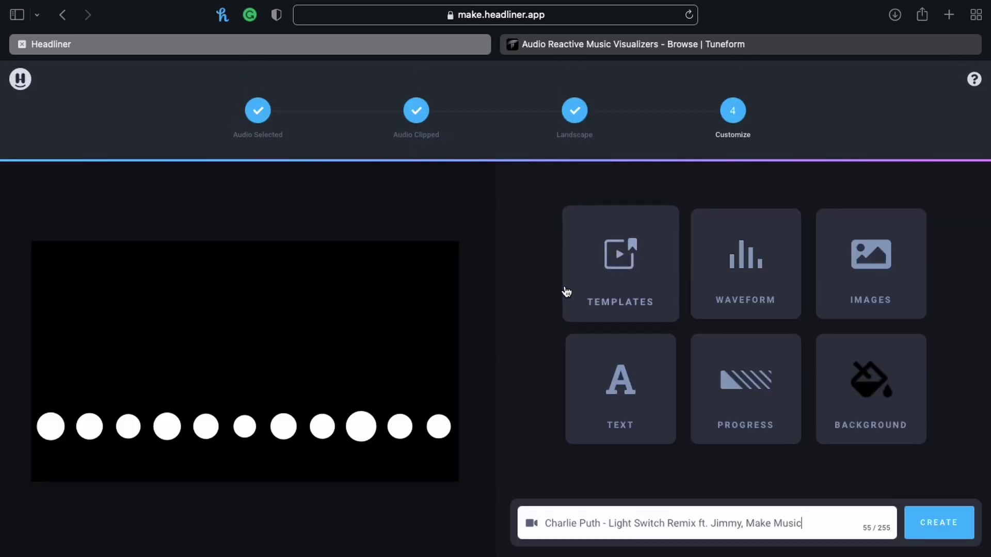
left_click(750, 282)
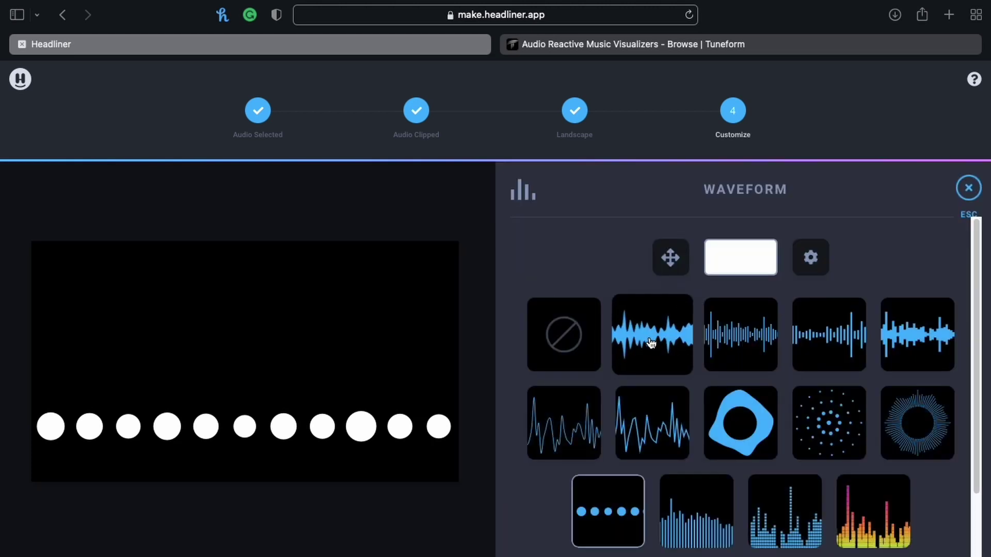
left_click(572, 343)
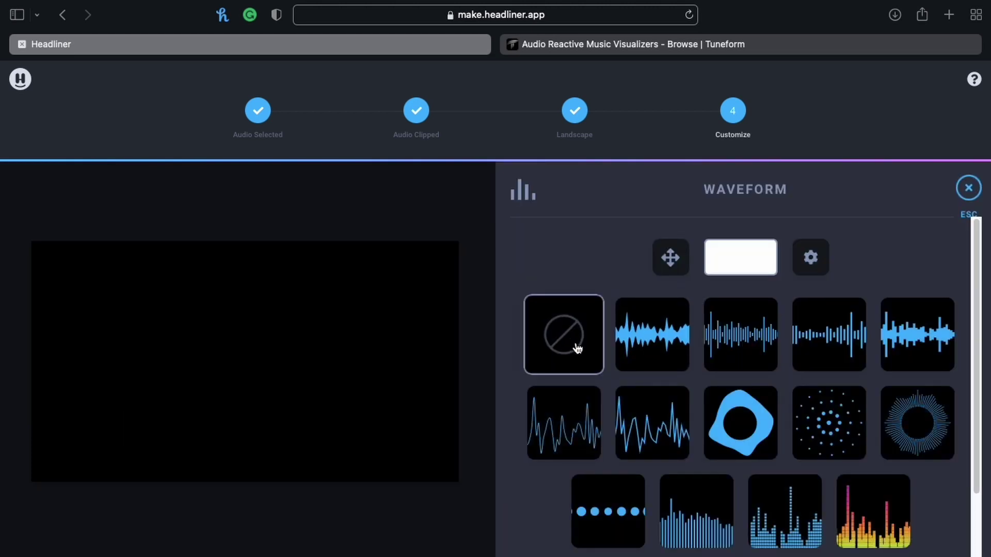
left_click(655, 343)
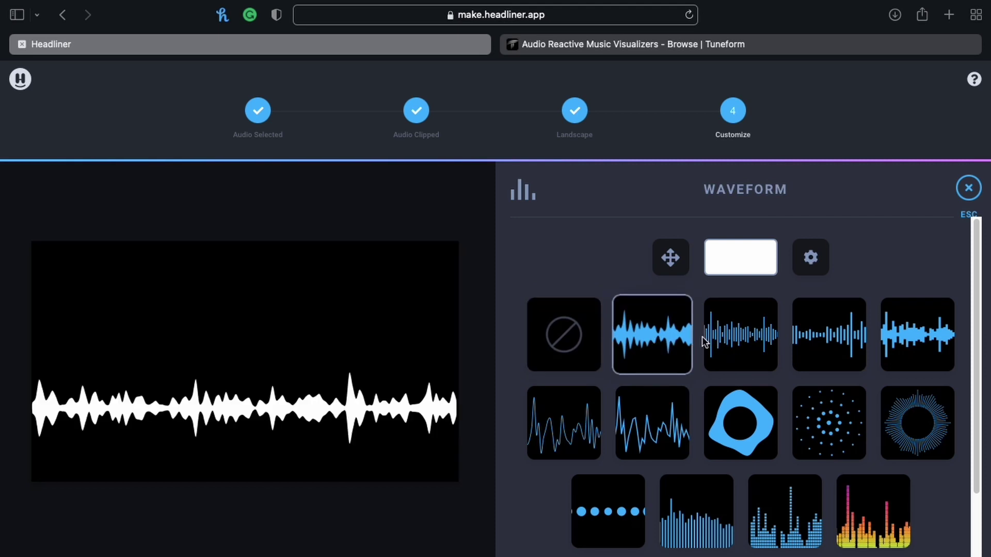
left_click(784, 511)
left_click(730, 258)
left_click_drag(767, 325, 787, 301)
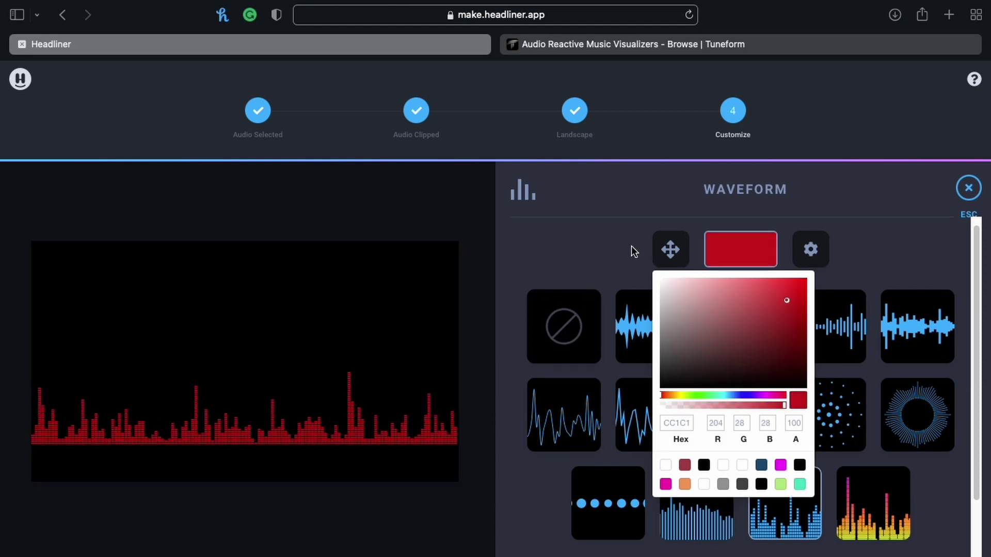
mouse_move(357, 423)
left_mouse_down()
mouse_move(345, 370)
mouse_move(357, 280)
mouse_move(366, 428)
left_mouse_up()
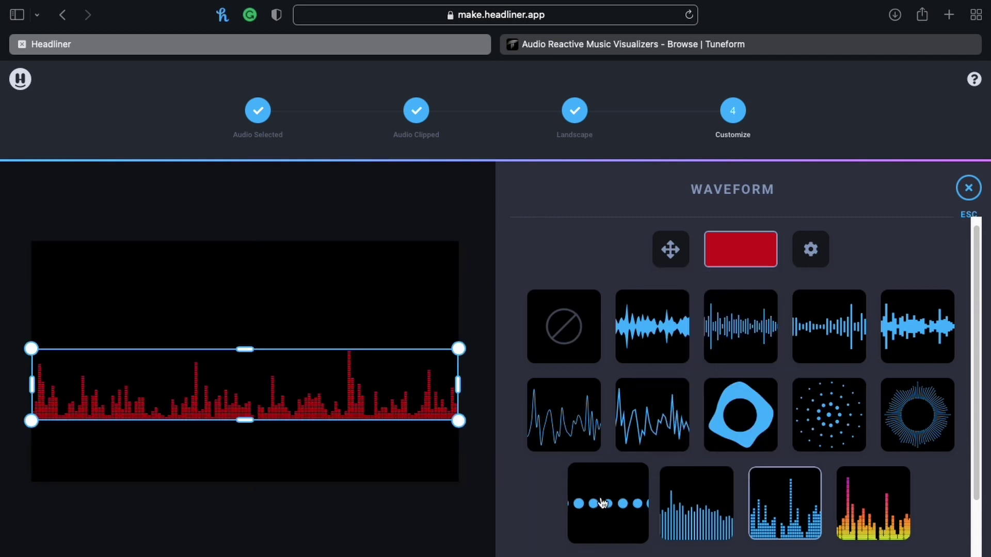
left_click(603, 503)
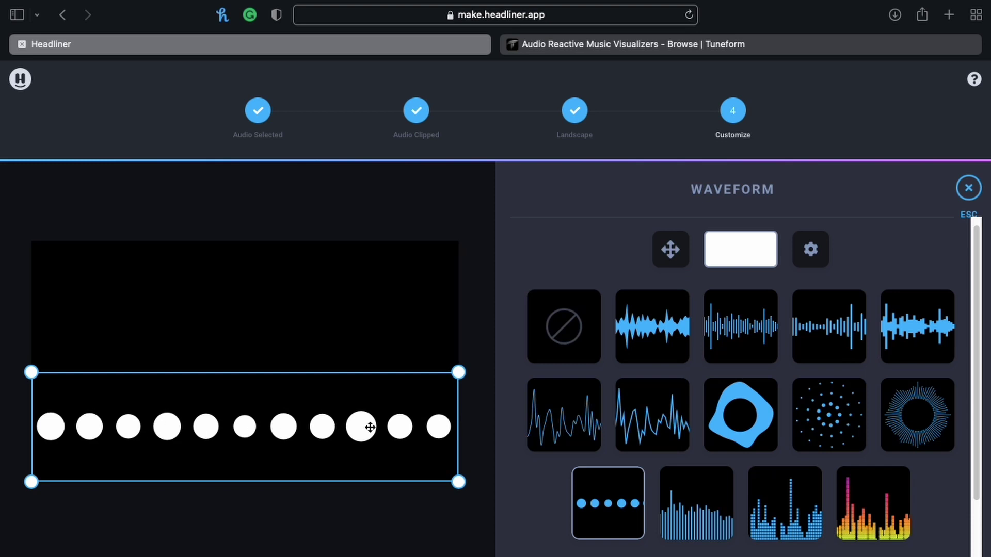
left_click(969, 188)
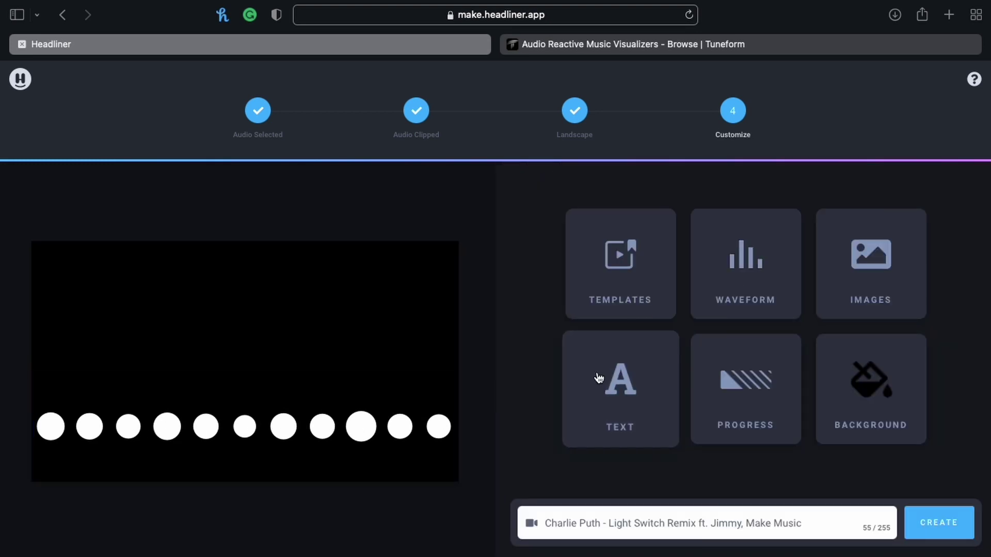
Set the unblurred Charlie Puth Light Switch Remix Thumbnail.png as the background image
left_click(619, 399)
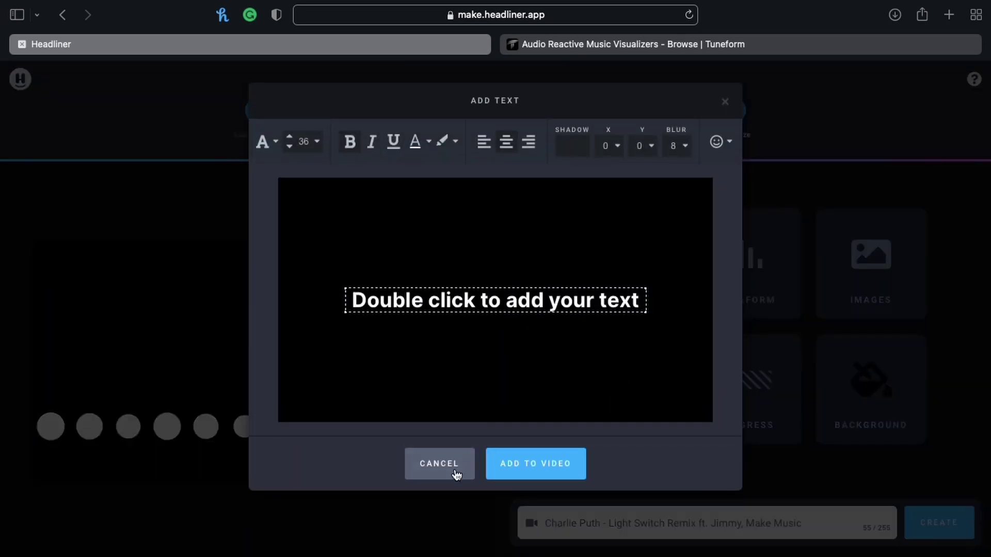
left_click(456, 474)
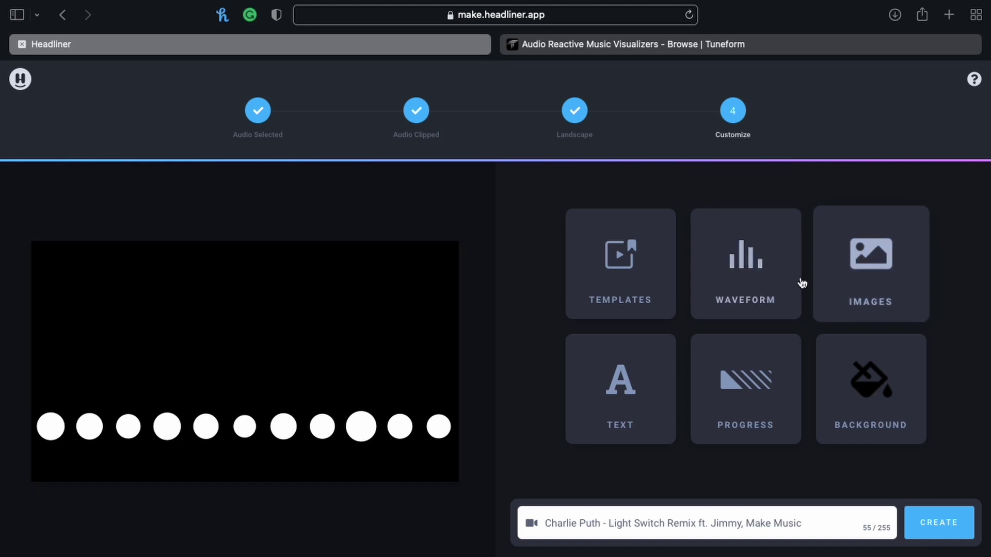
left_click(868, 281)
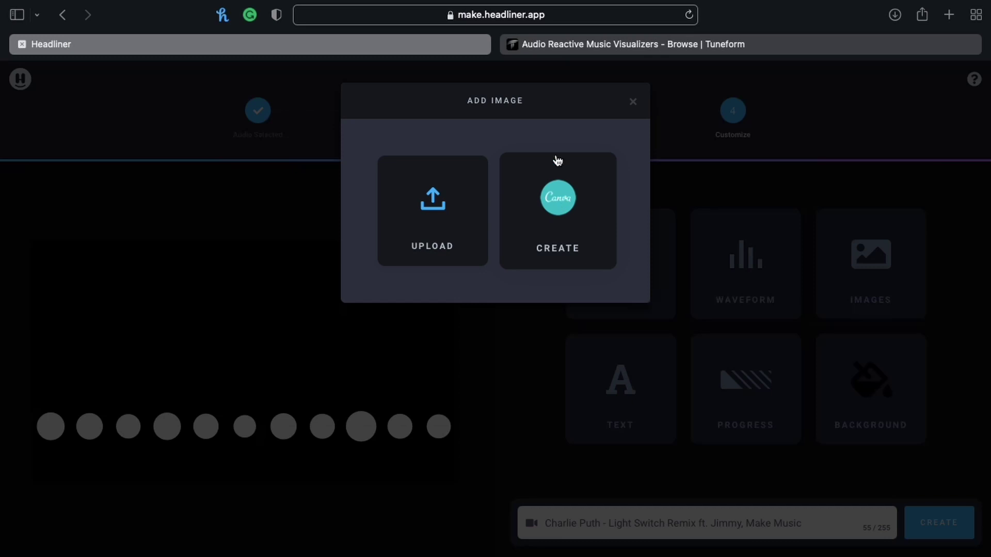
left_click(429, 208)
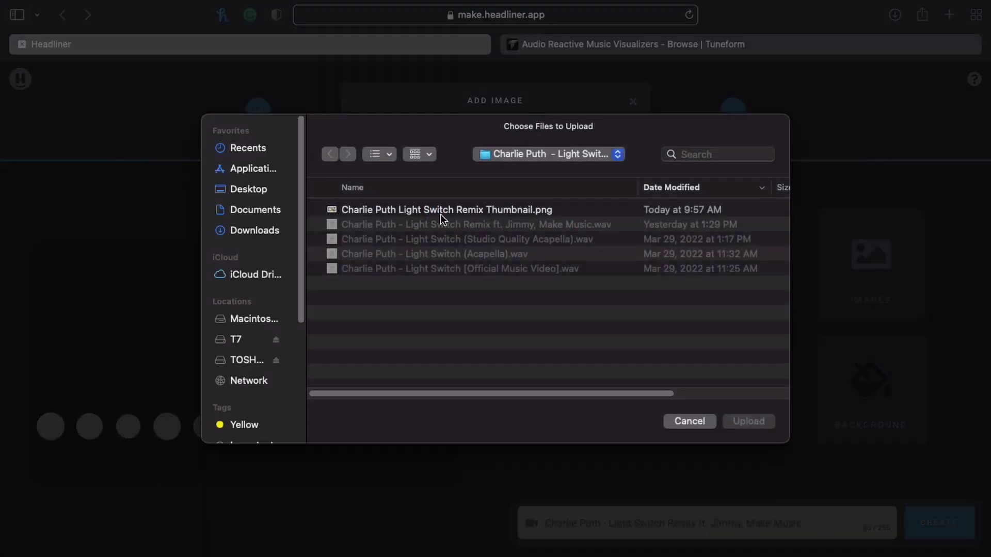
double_click(451, 212)
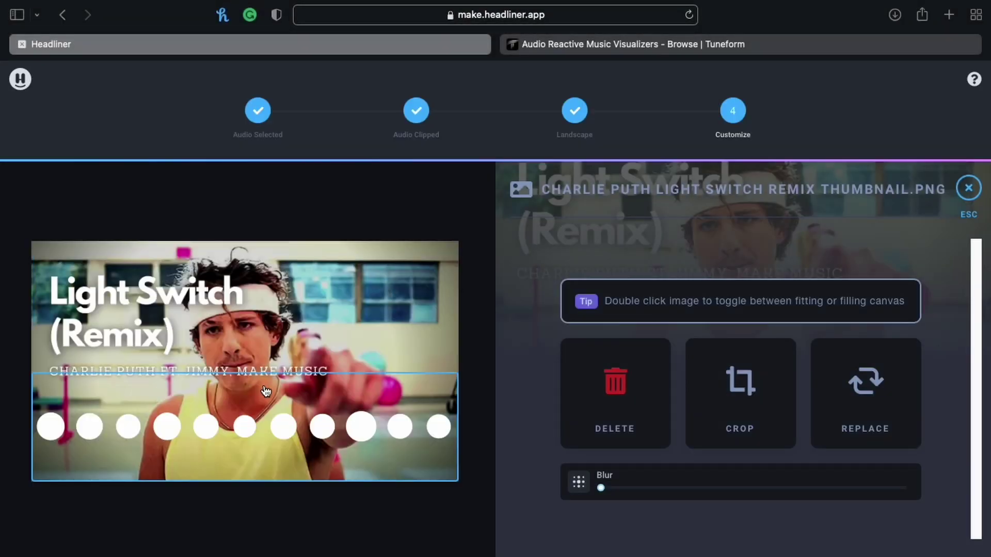
left_click_drag(601, 488, 577, 491)
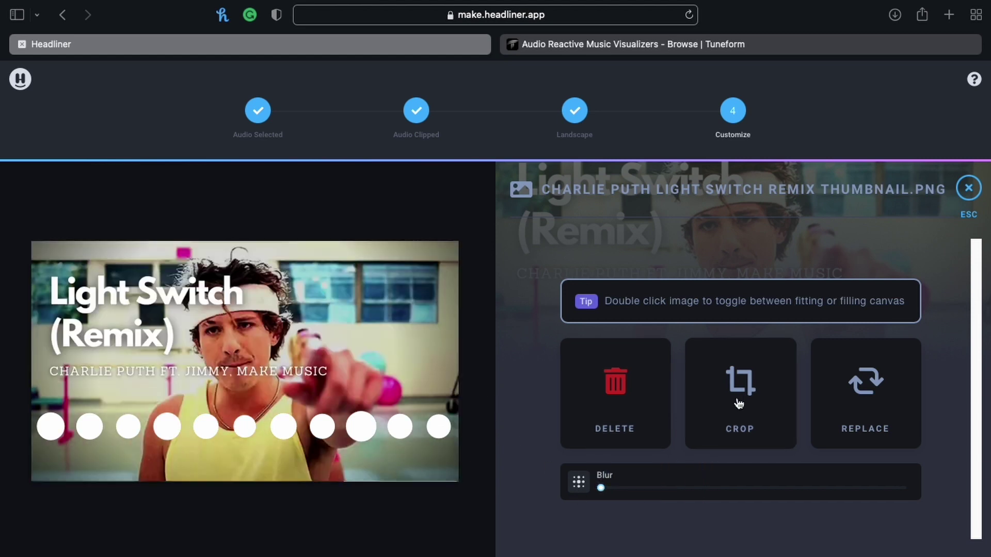
left_click(969, 190)
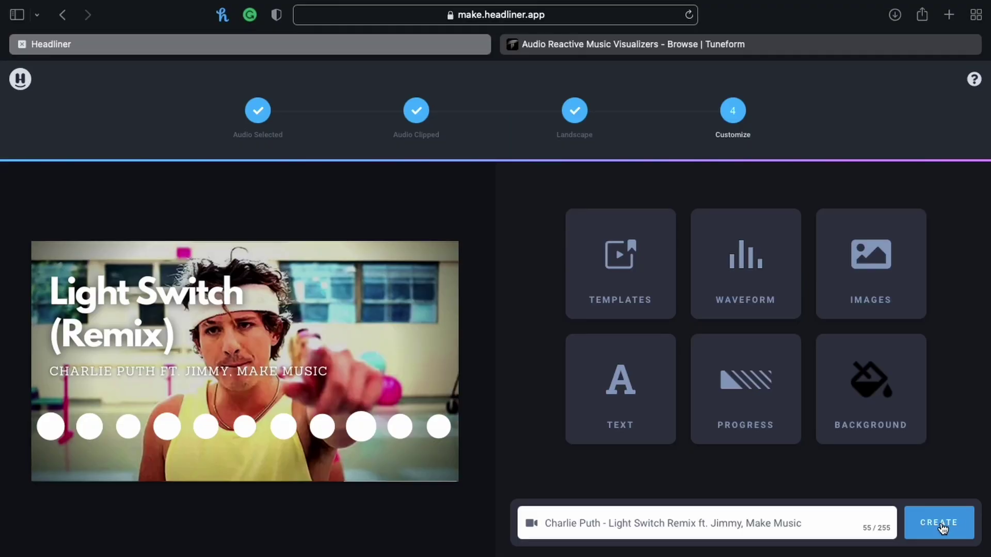
Create the audiogram and choose to open it in the advanced editor
left_click(941, 529)
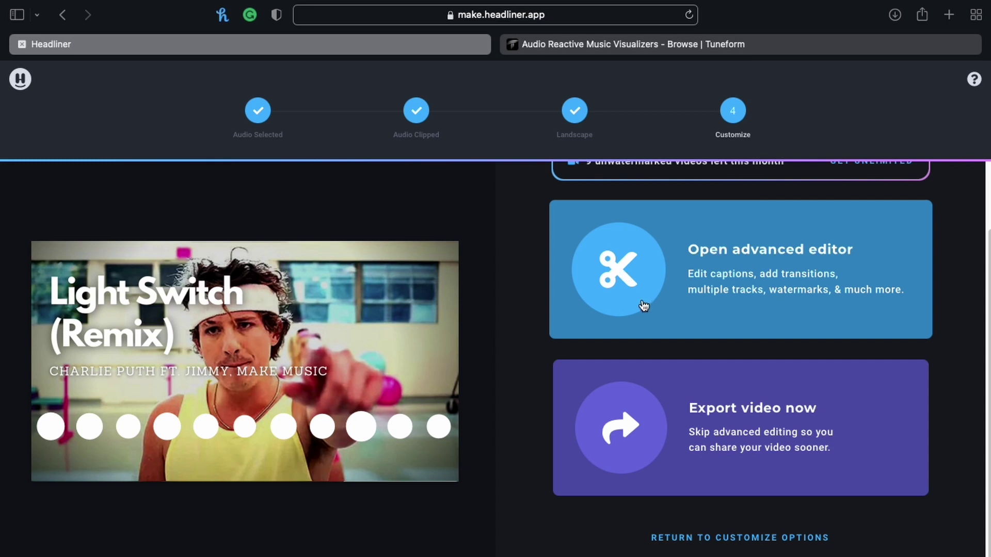
left_click(620, 268)
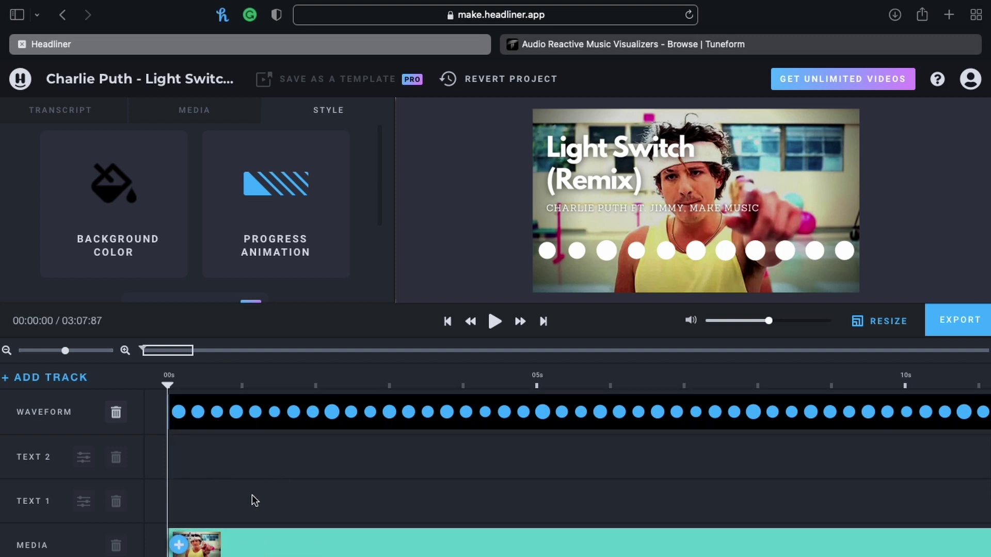
Play and pause the audiogram preview in the advanced editor, then bring up export settings
scroll(238, 480, "down", 2)
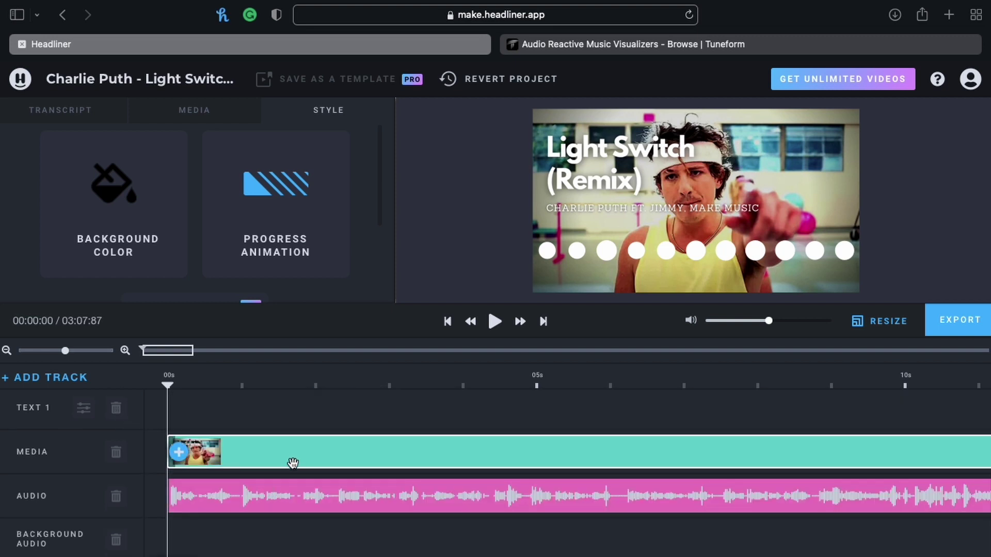
scroll(292, 463, "up", 2)
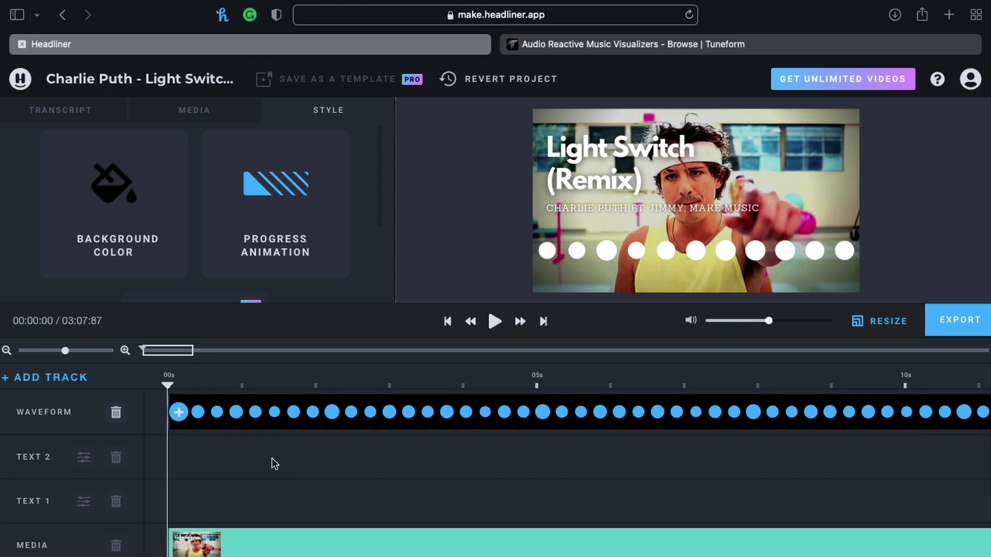
key("space")
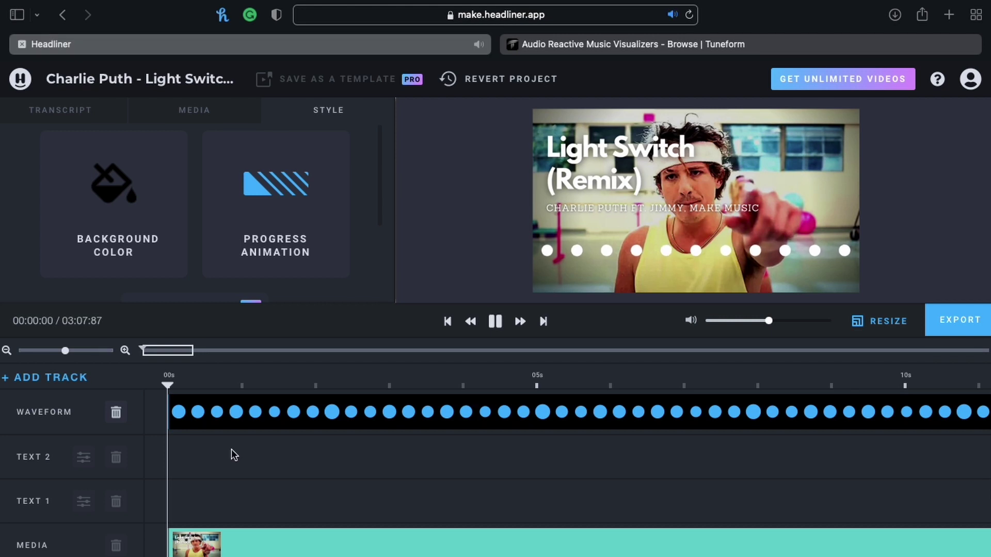
key("space")
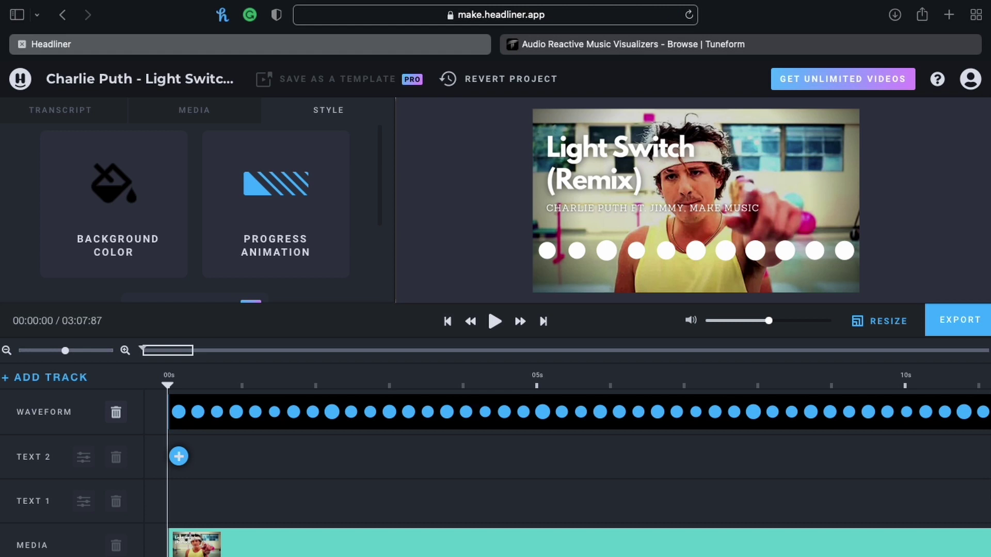
key("space")
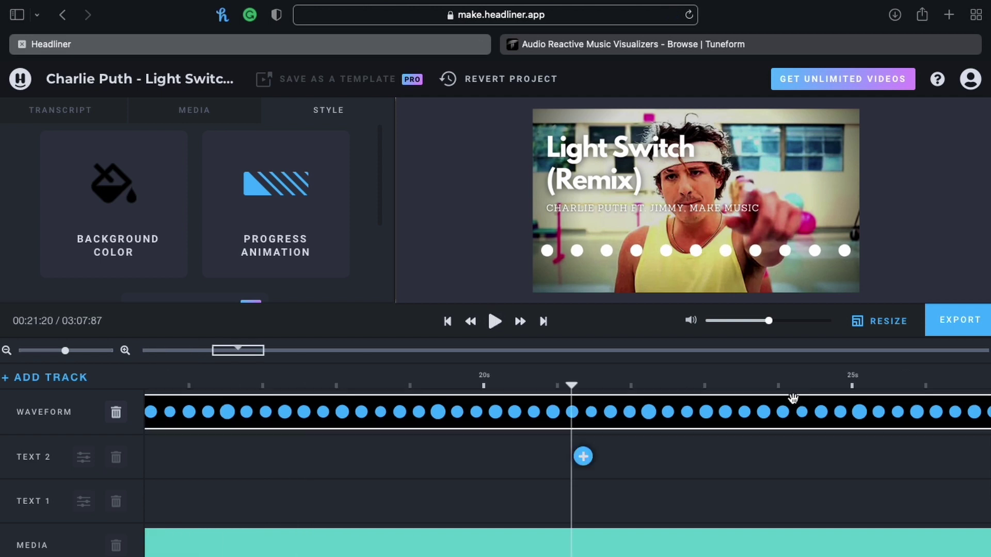
left_click(979, 326)
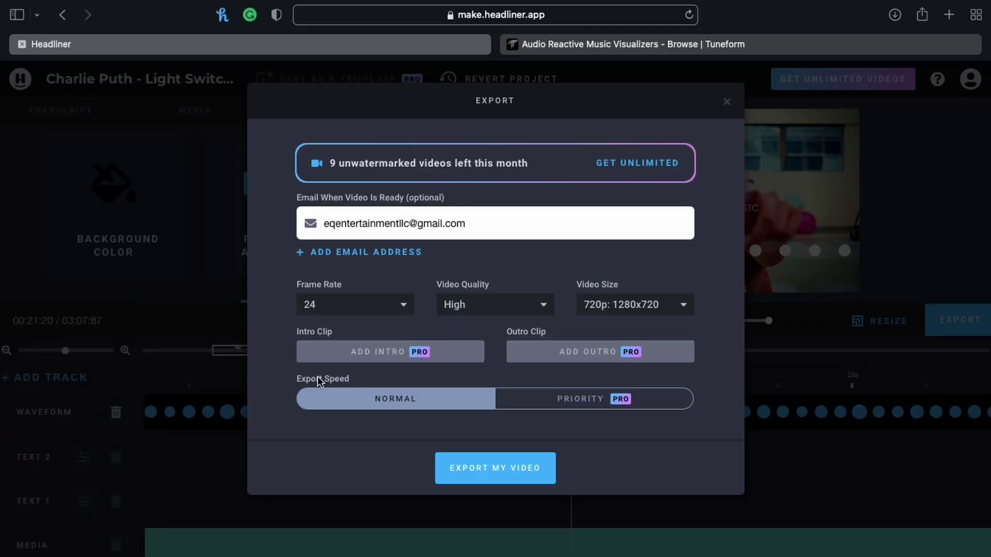
Export the video at 24 fps, High quality, 720p and open its share page
left_click(494, 471)
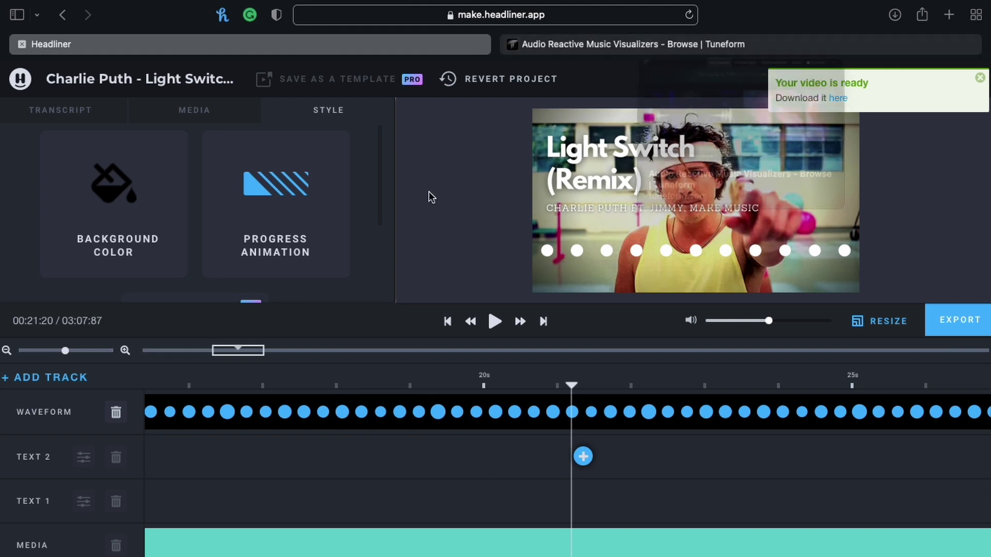
left_click(837, 98)
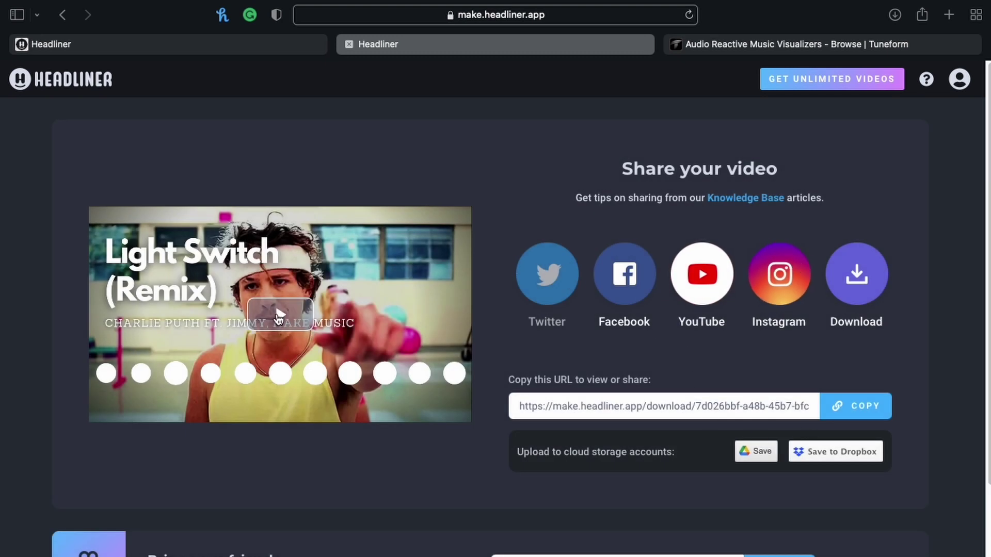
Play and pause the finished video, download it, and Quick Look the file in Finder
left_click(278, 316)
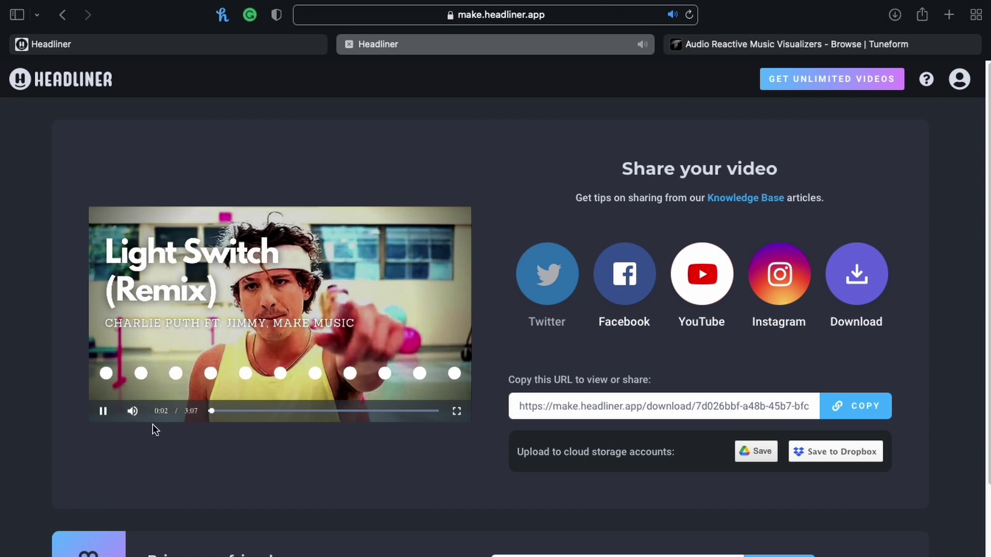
left_click(112, 415)
left_click(842, 282)
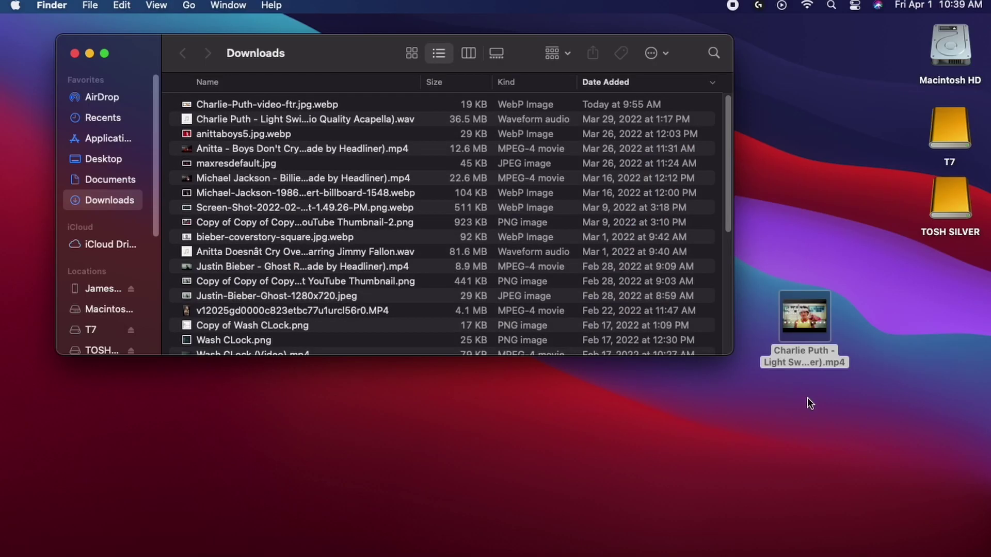
left_click(807, 397)
left_click(806, 356)
key("space")
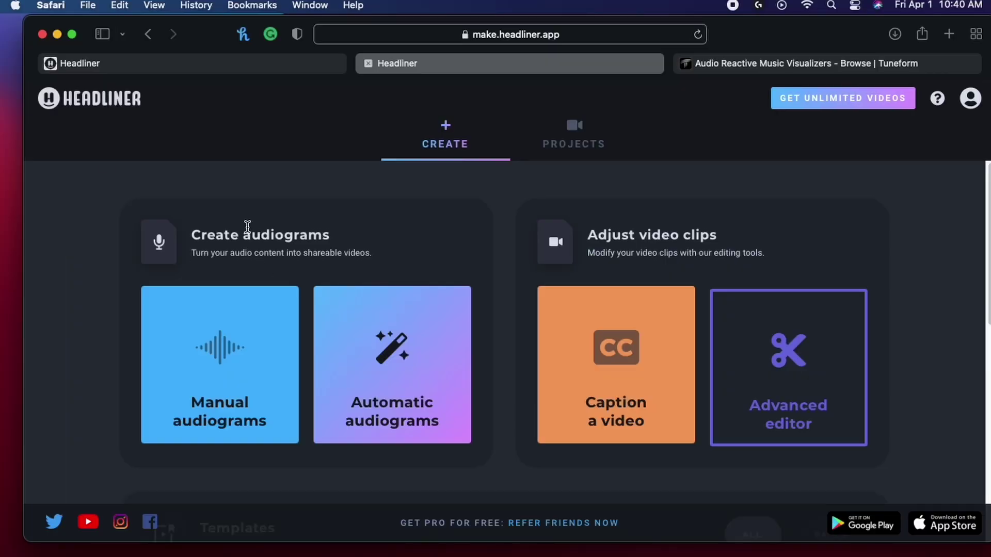
Show All projects, with the Light Switch remix listed as the newest
left_click(548, 147)
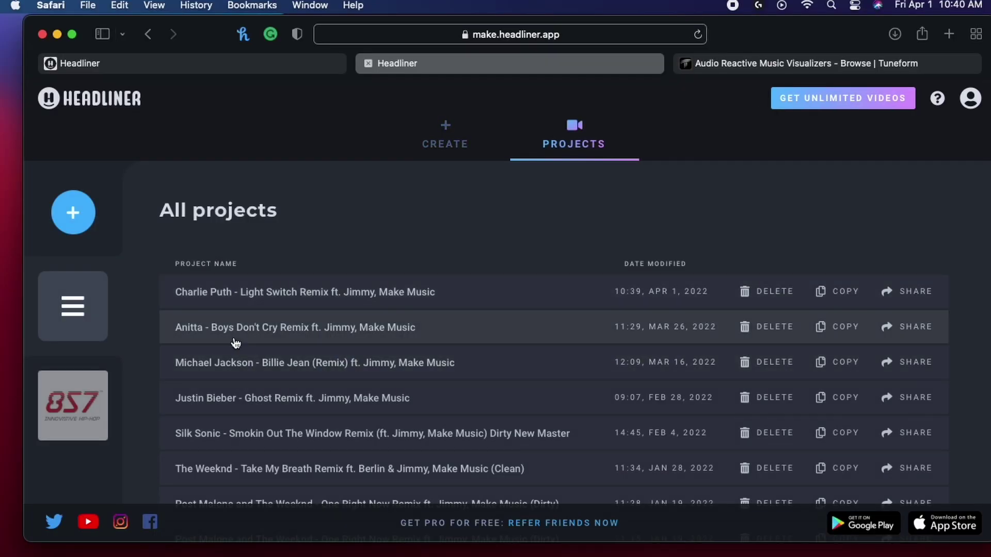
scroll(295, 275, "down", 5)
scroll(290, 341, "up", 5)
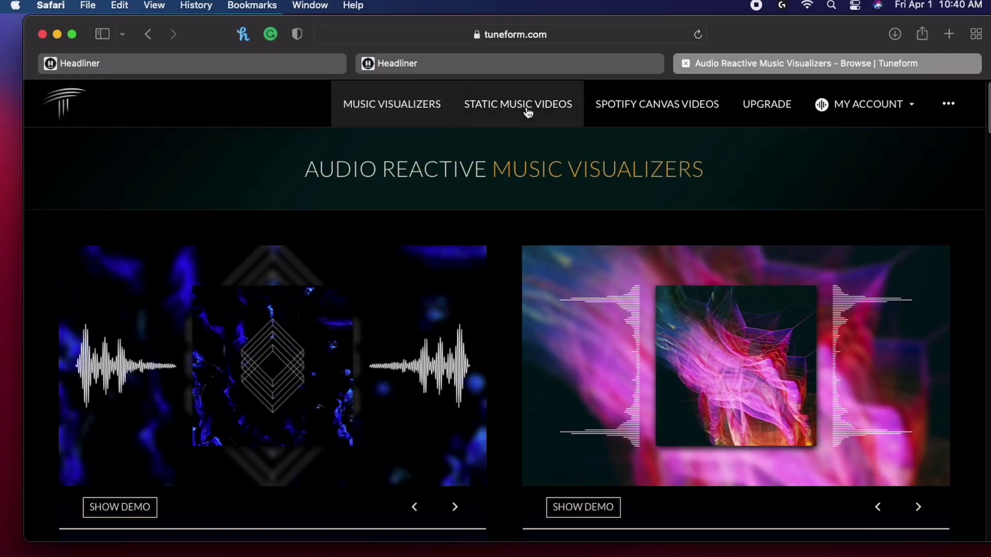
Browse the Static Music Videos (single frame) templates
scroll(391, 378, "down", 1)
scroll(391, 377, "up", 1)
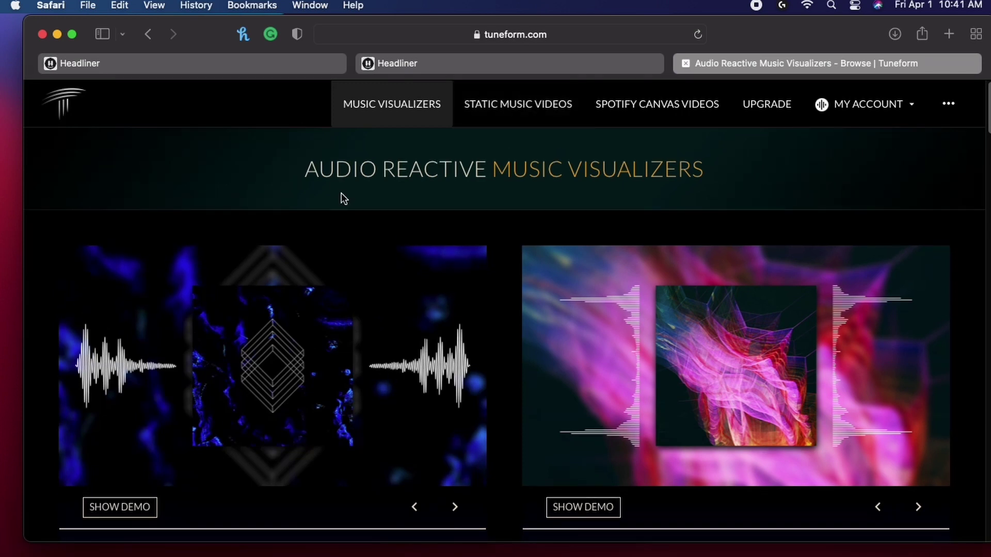
left_click(500, 115)
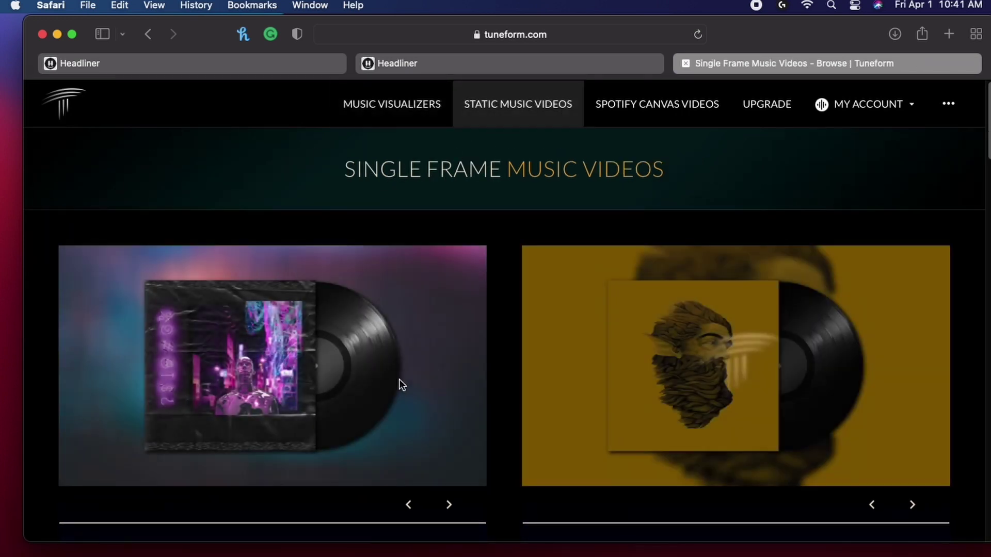
scroll(645, 297, "down", 1)
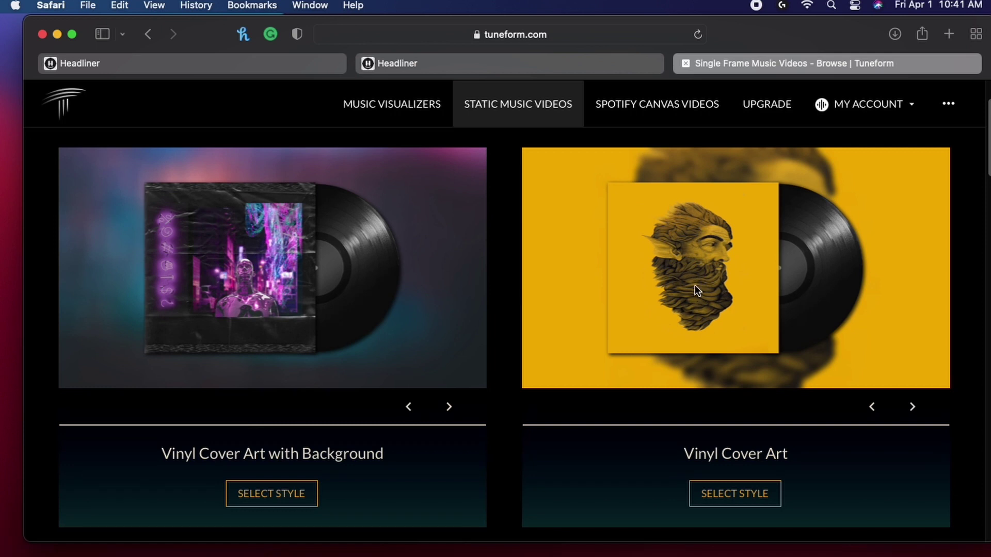
scroll(623, 398, "down", 15)
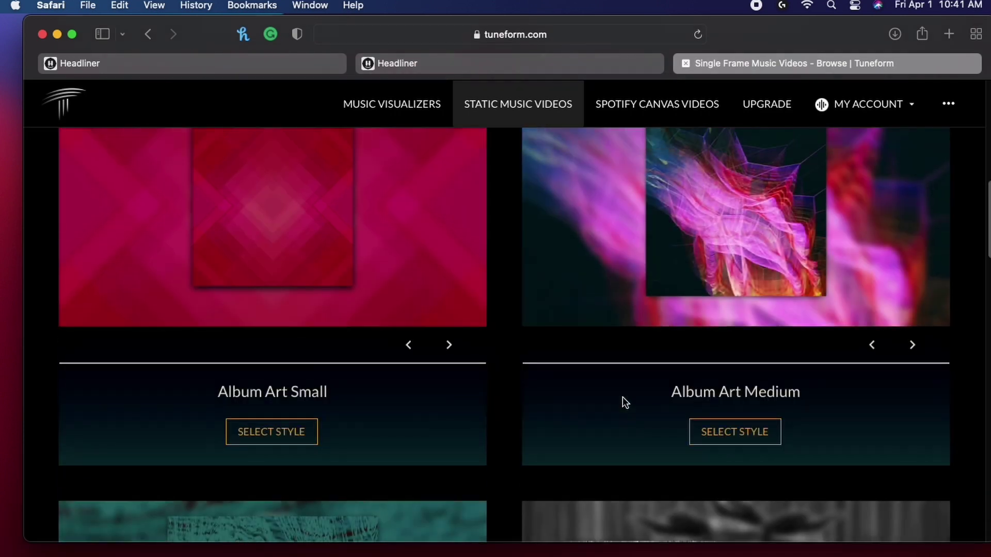
scroll(597, 398, "down", 4)
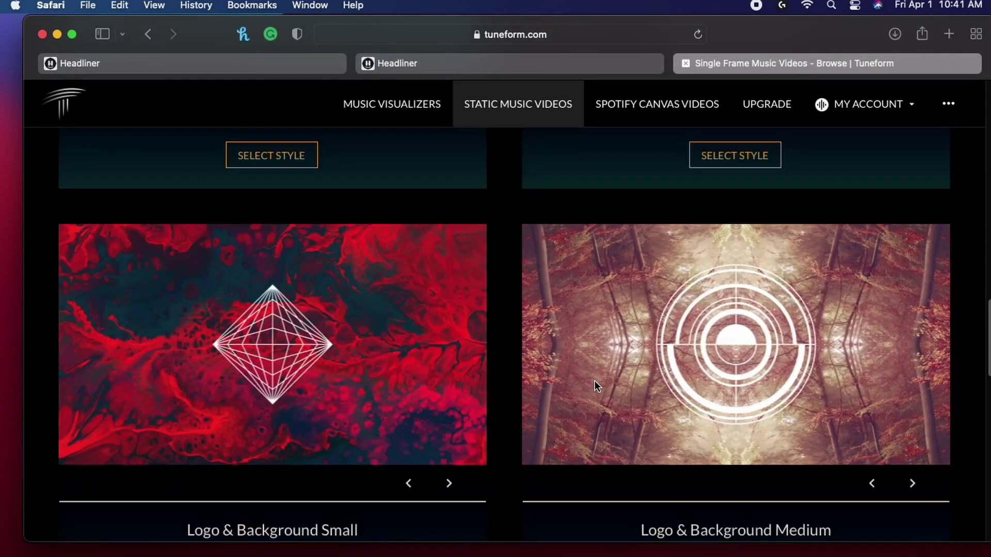
scroll(547, 374, "down", 2)
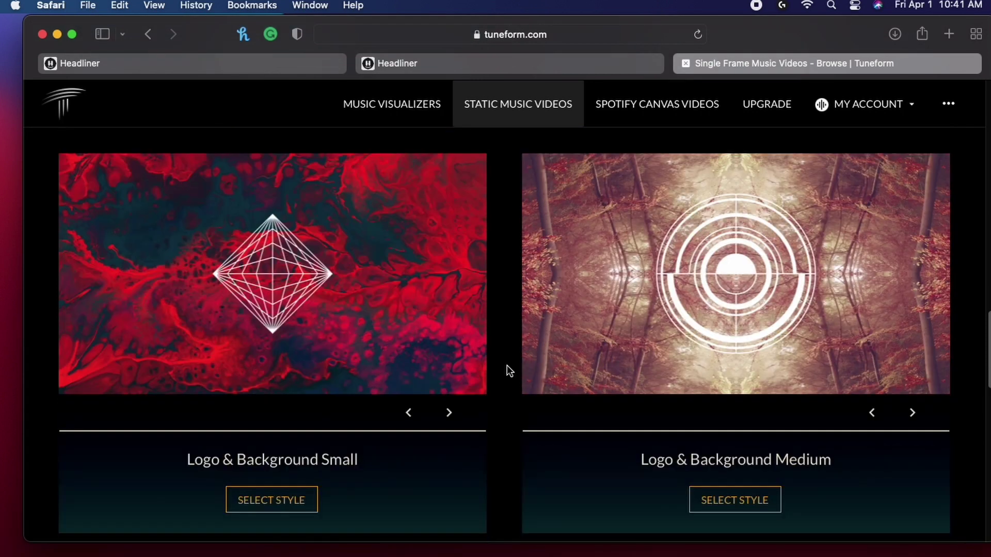
scroll(501, 369, "up", 10)
scroll(490, 369, "up", 1)
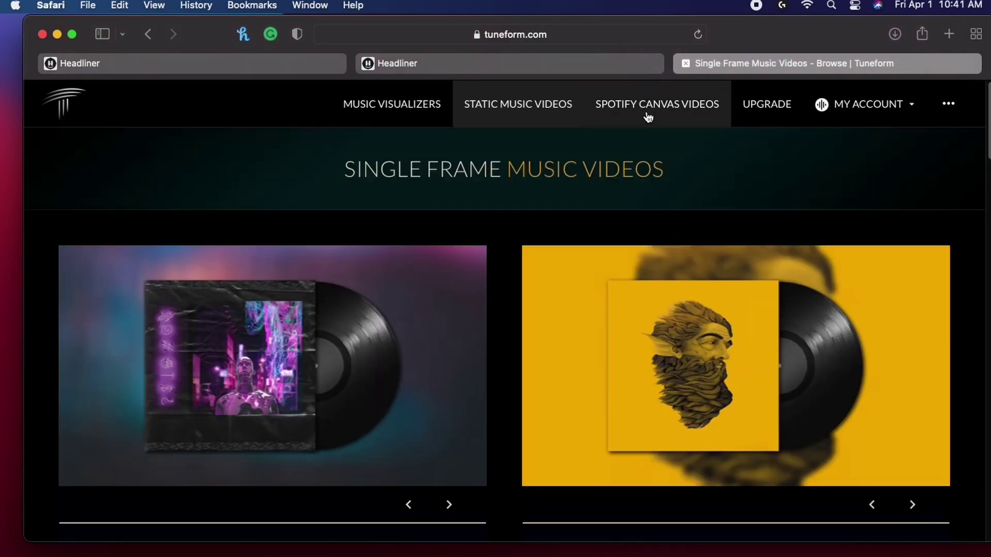
Browse the Spotify Canvas video templates, then view the premium plan prices
left_click(648, 114)
scroll(434, 315, "down", 1)
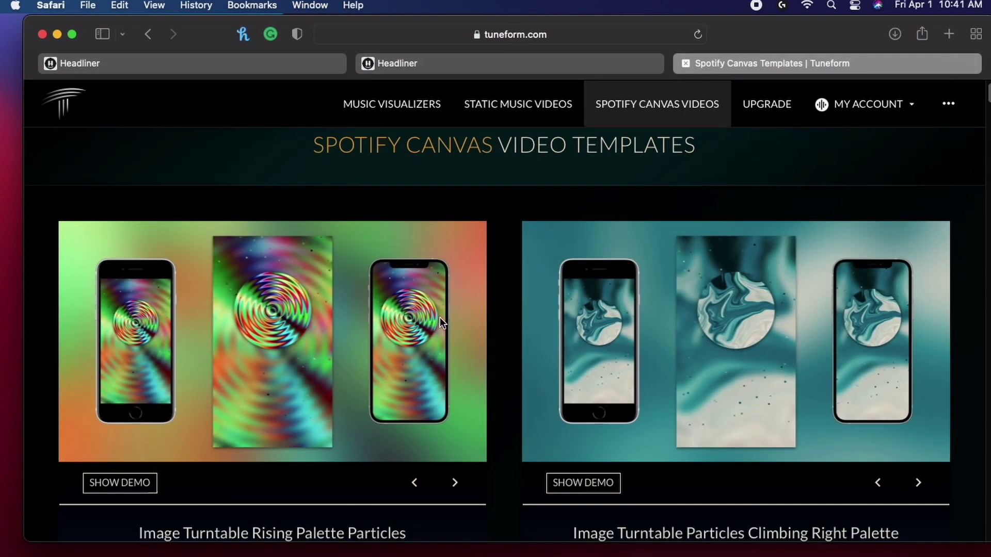
scroll(440, 318, "down", 1)
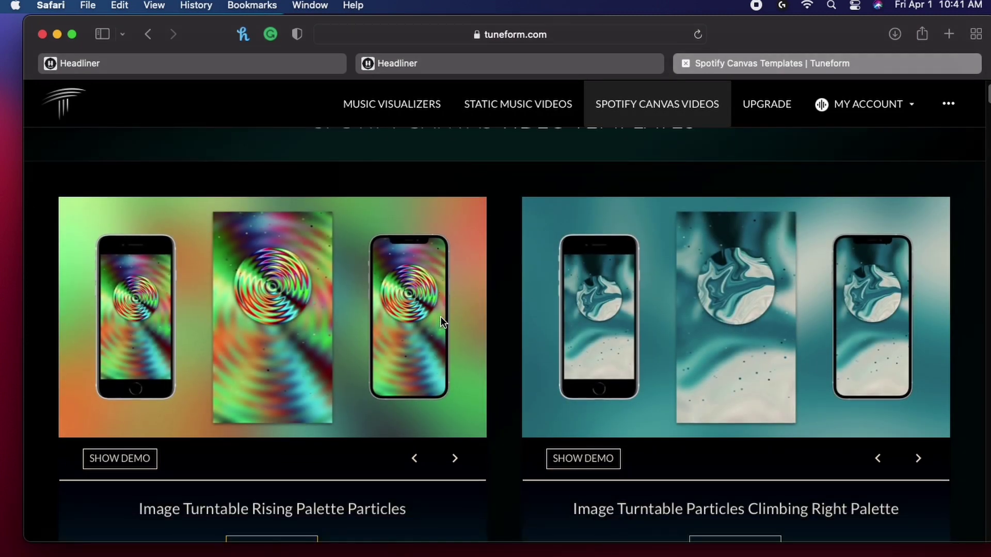
scroll(433, 325, "down", 10)
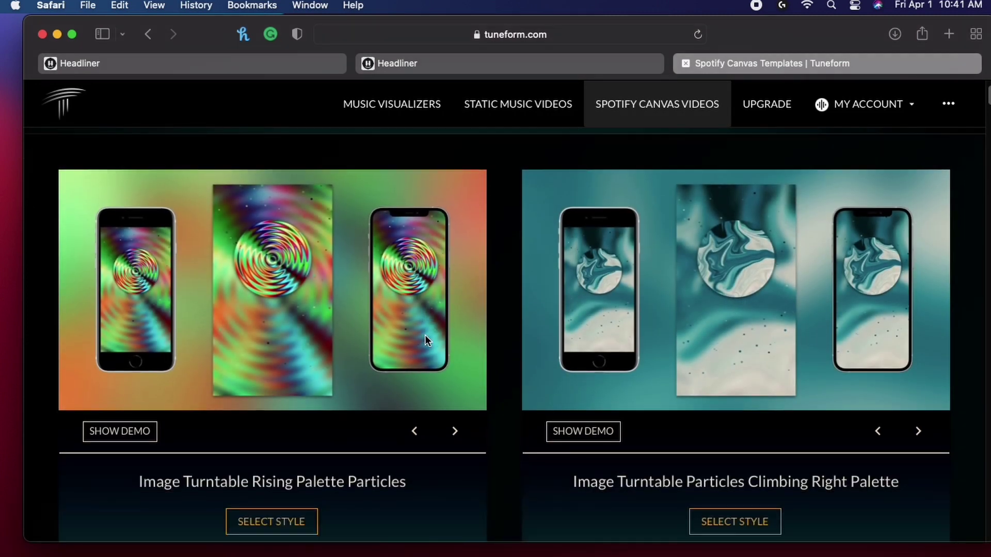
scroll(502, 344, "up", 10)
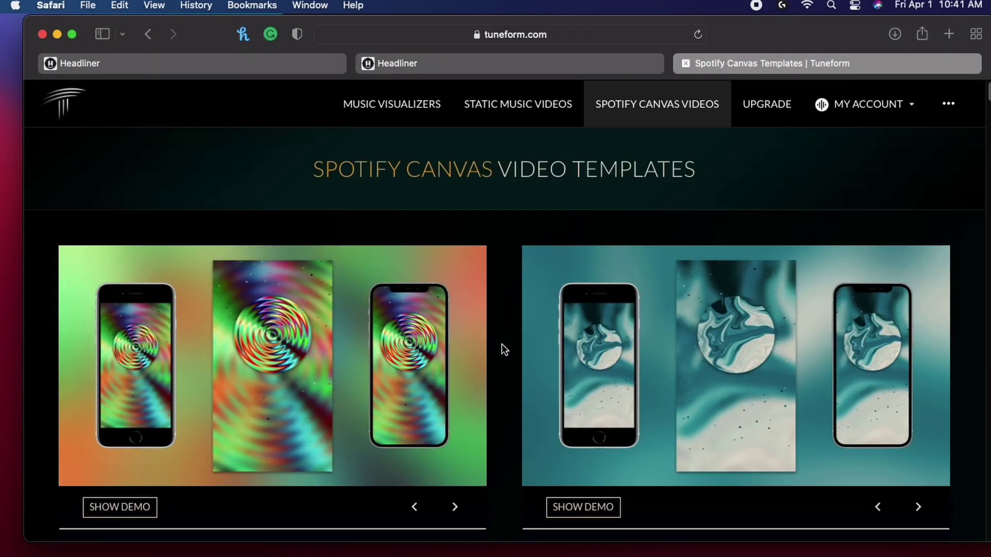
left_click(767, 105)
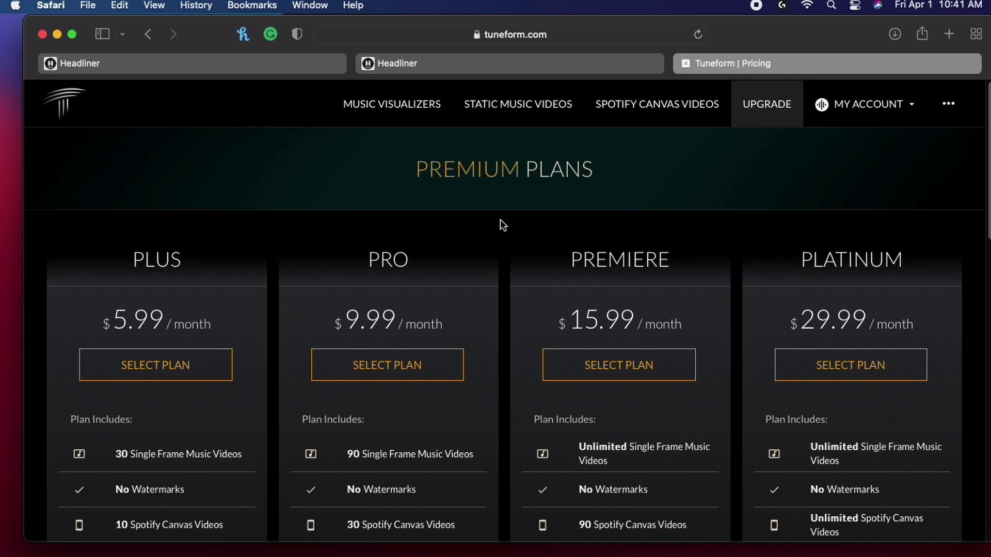
scroll(501, 216, "down", 2)
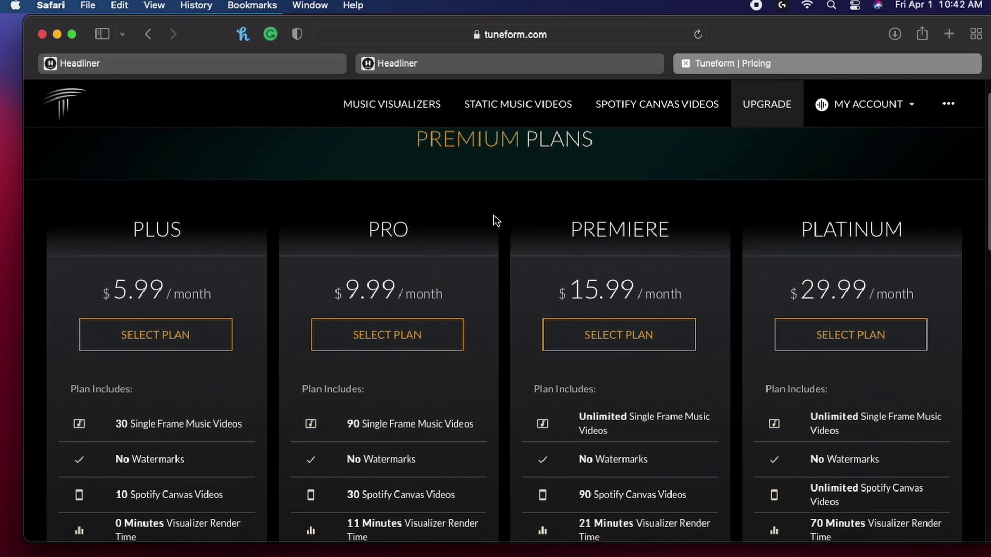